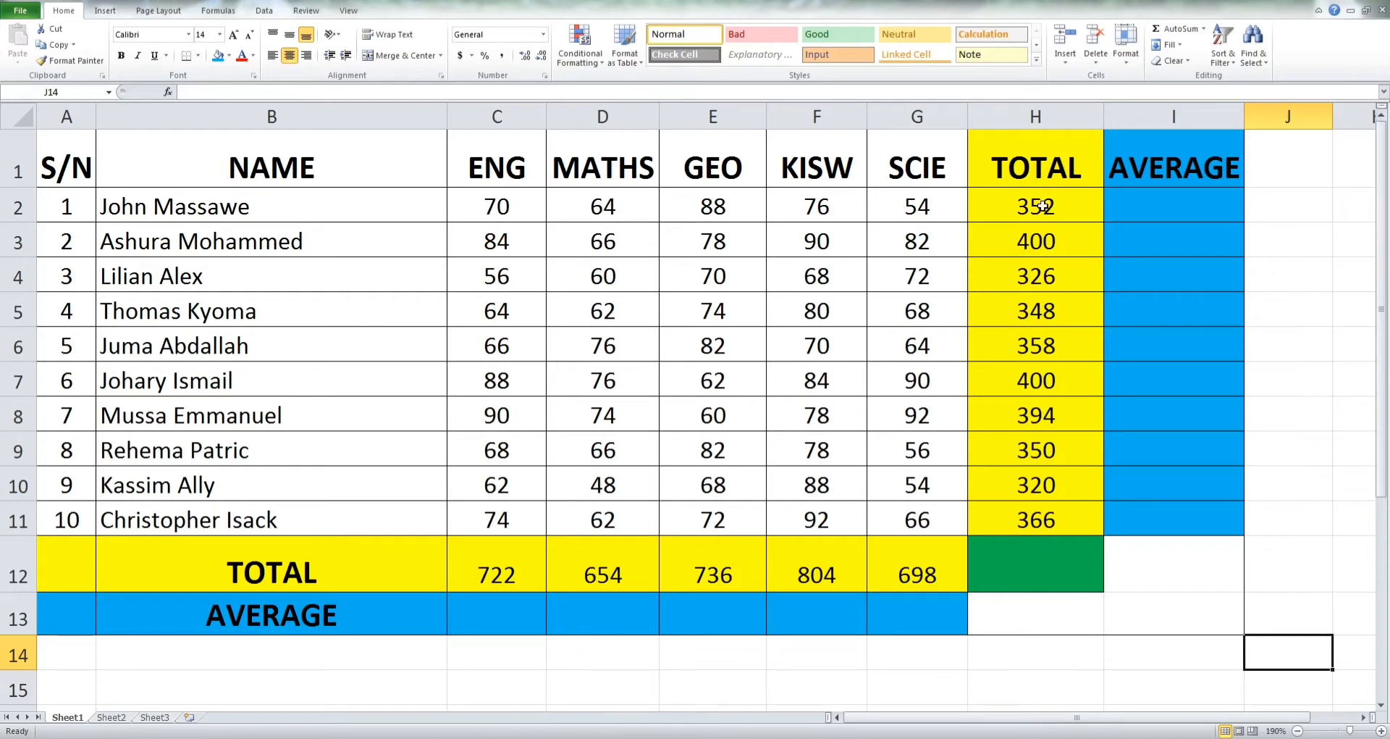
Enter an AVERAGE formula in cell I2 with the range C2:G2, leaving the TOTAL column out.
left_click(1151, 205)
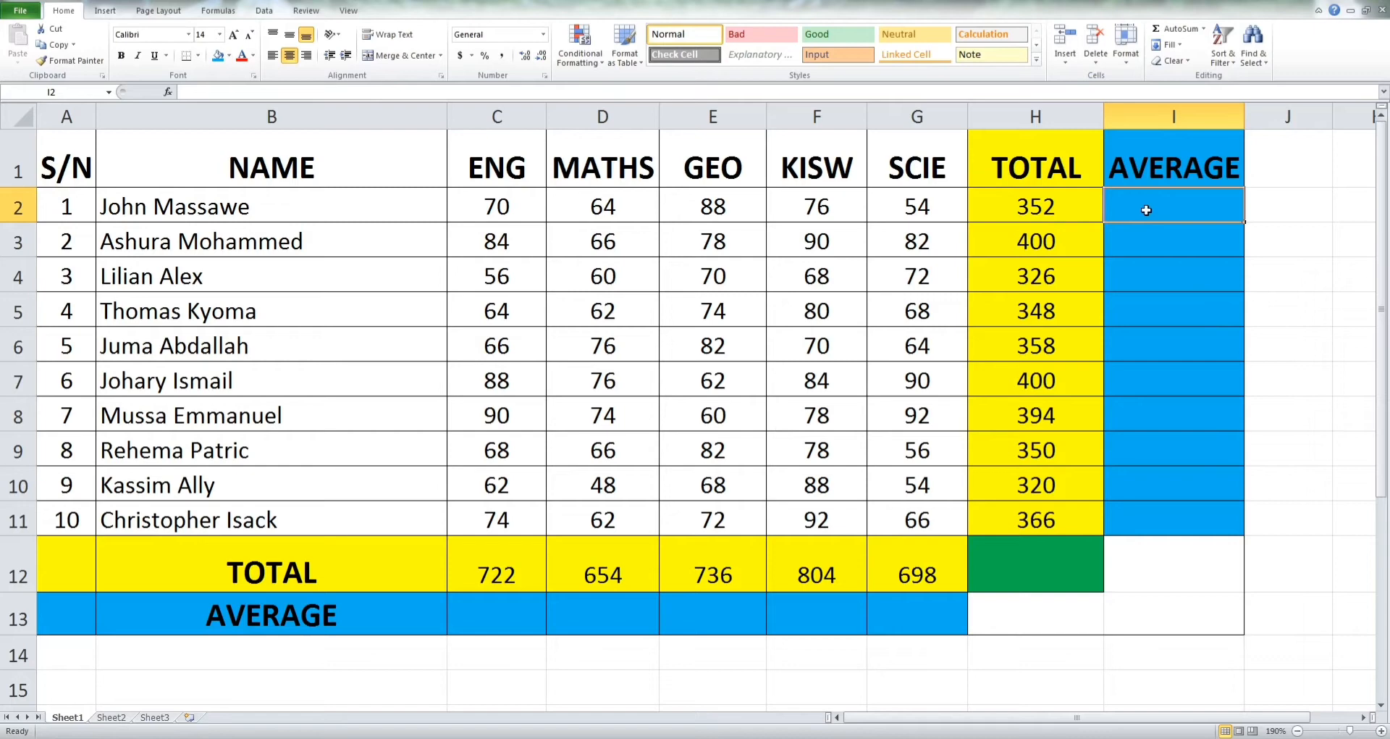
left_click(1204, 29)
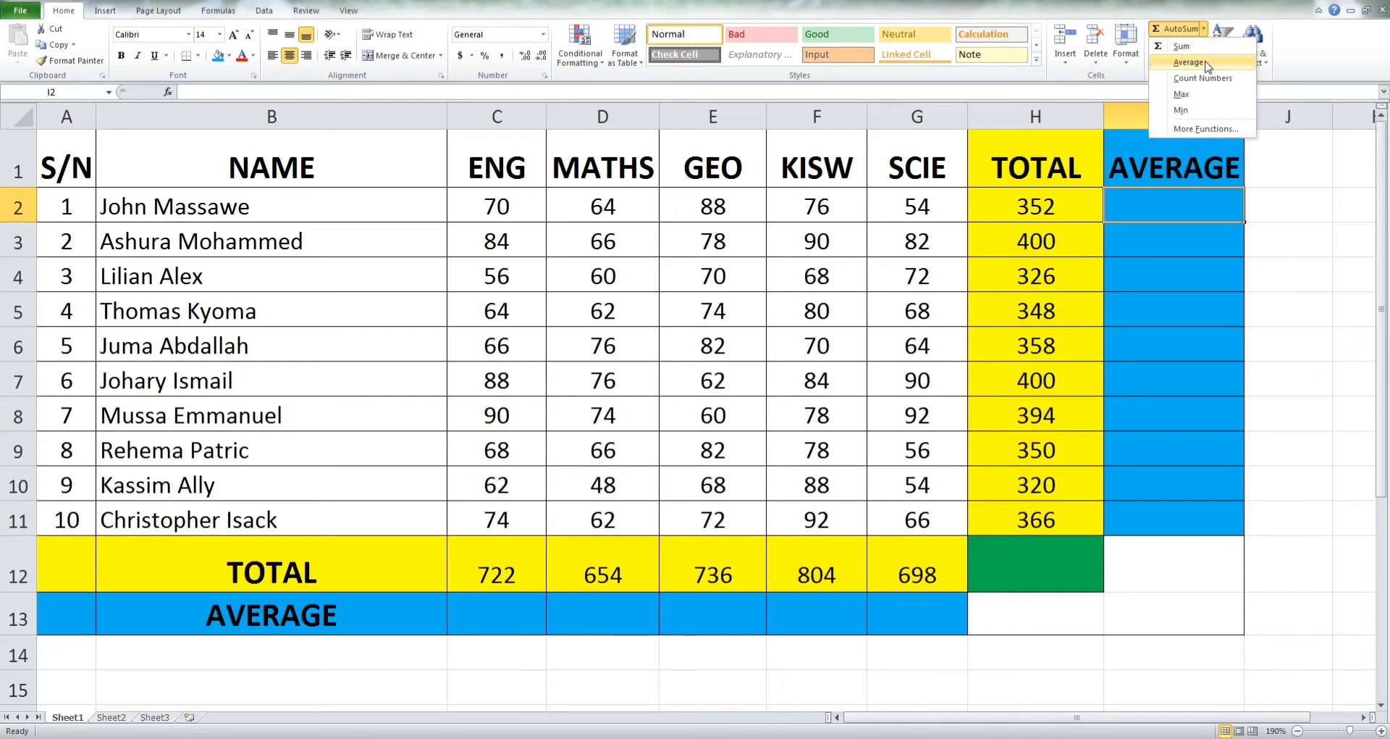
left_click(1206, 64)
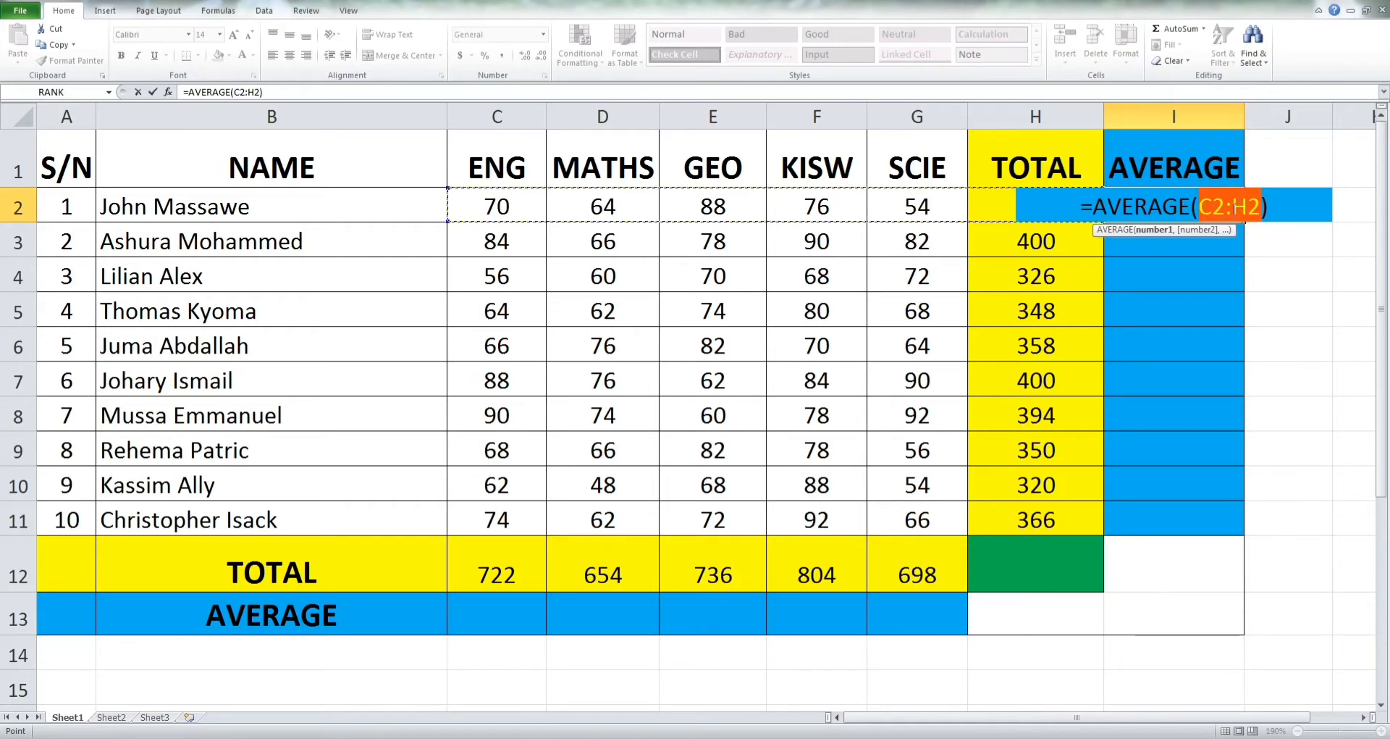
key("F2")
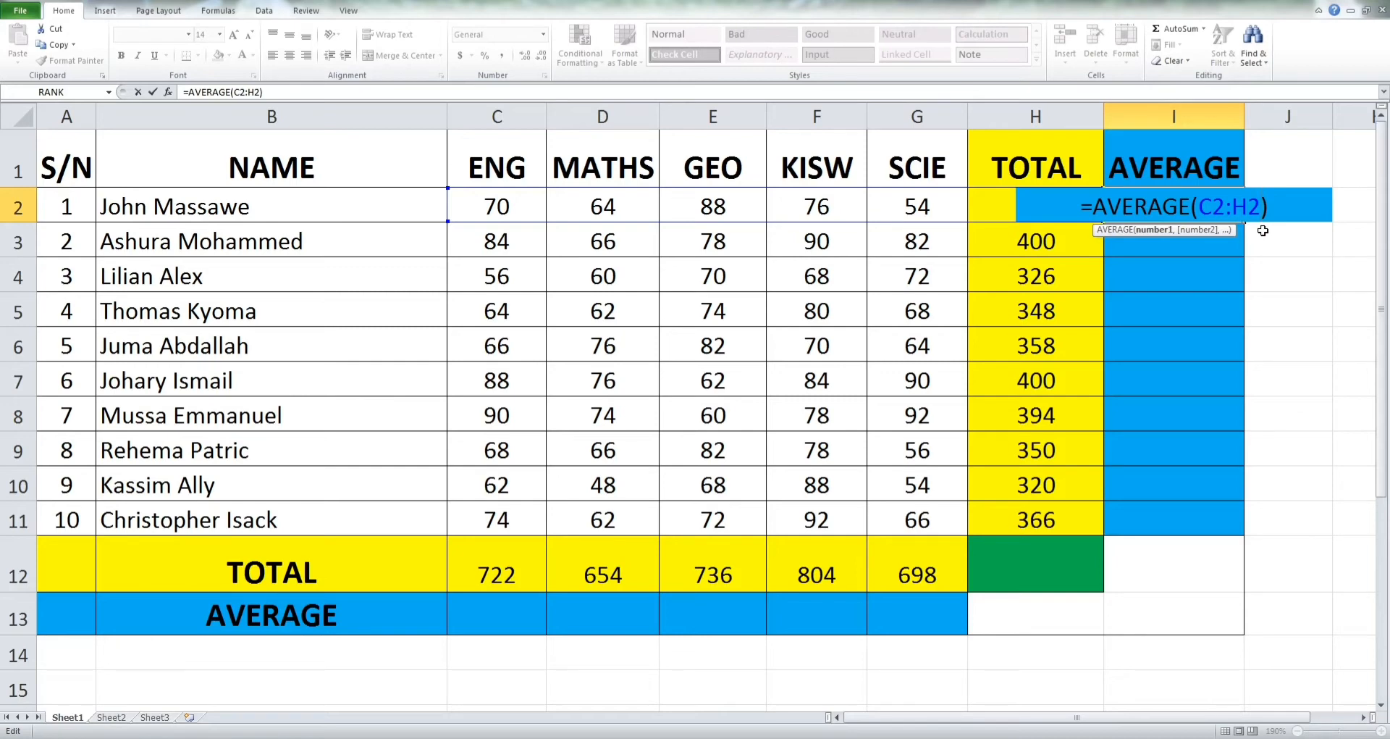
key("BackSpace")
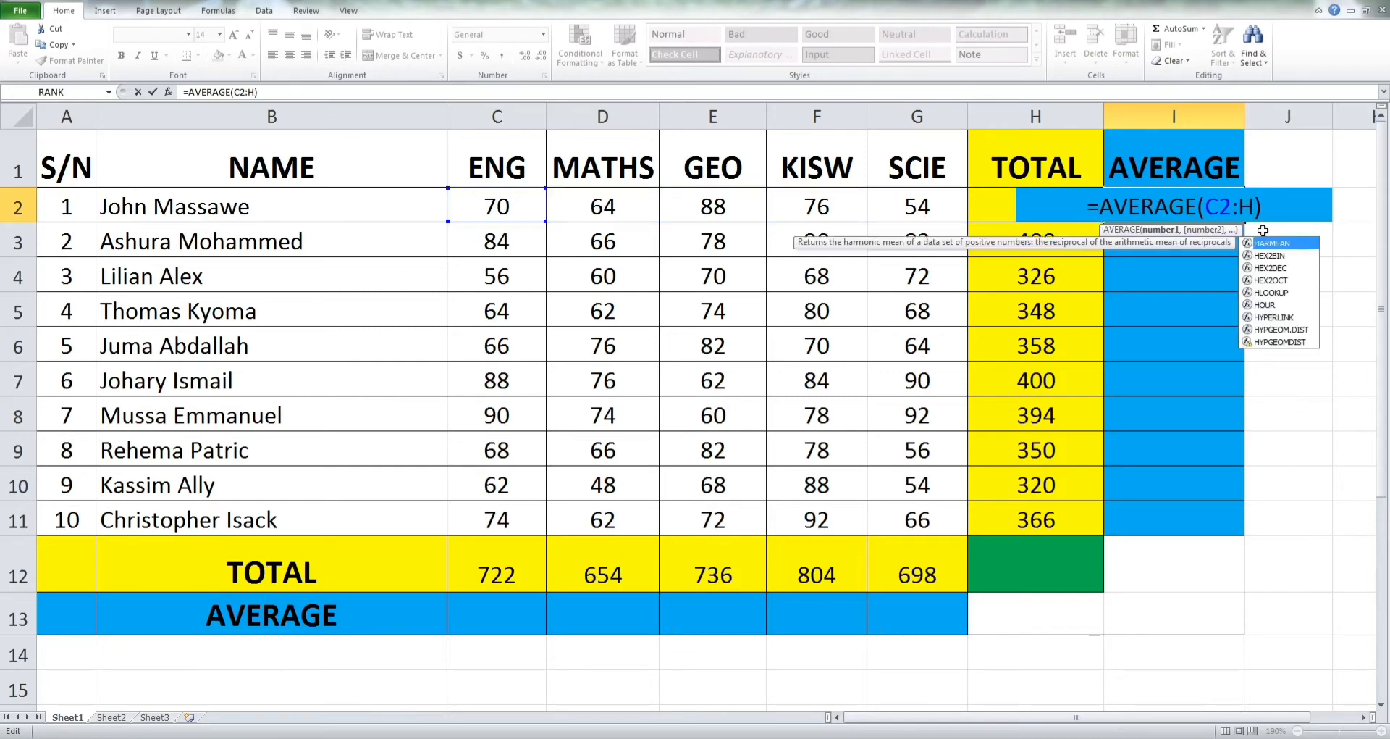
key("BackSpace")
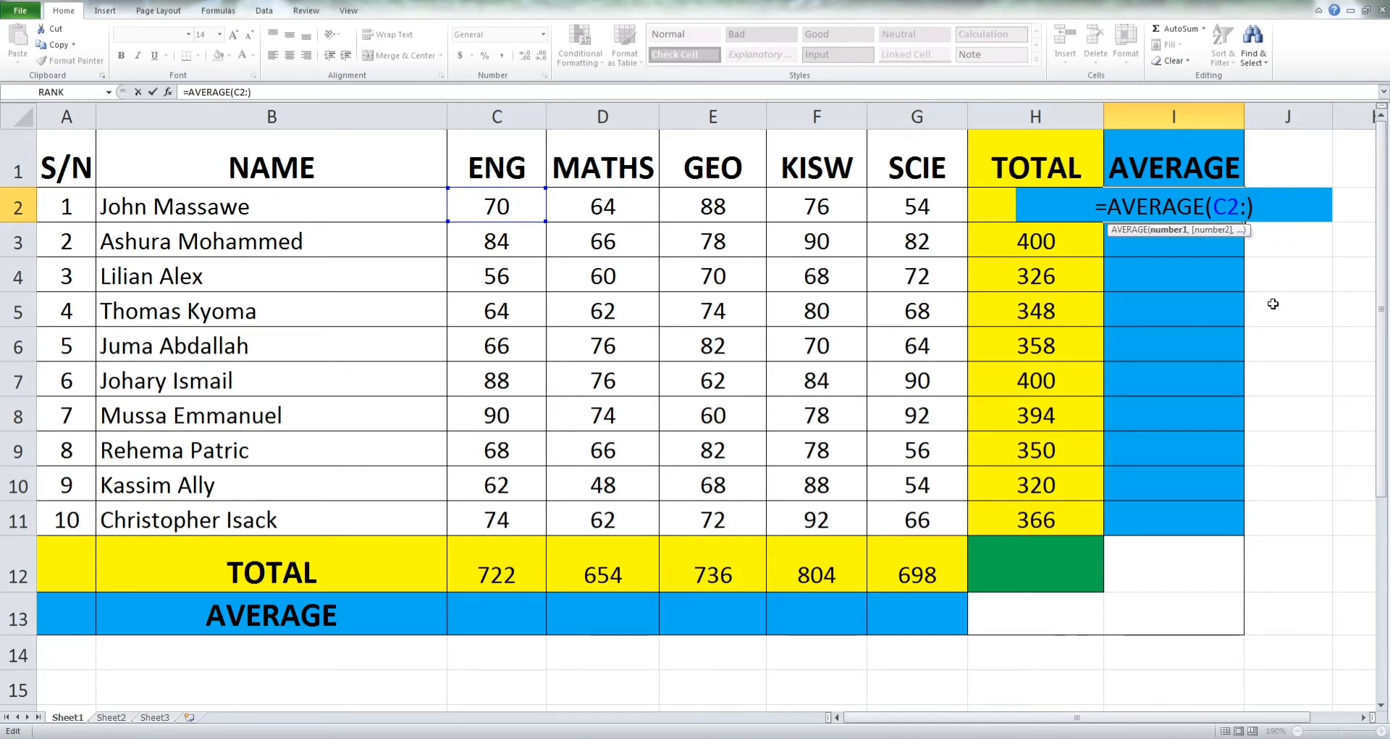
type("G")
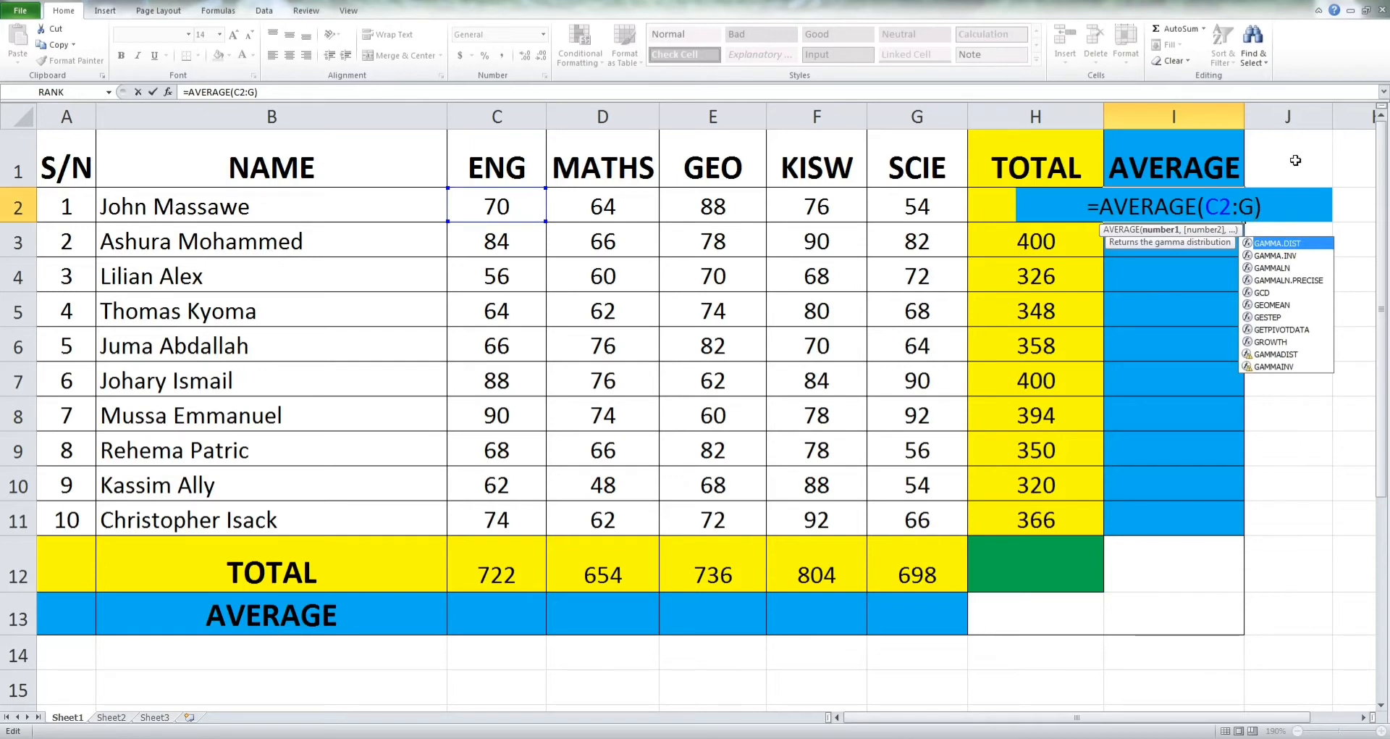
type("2")
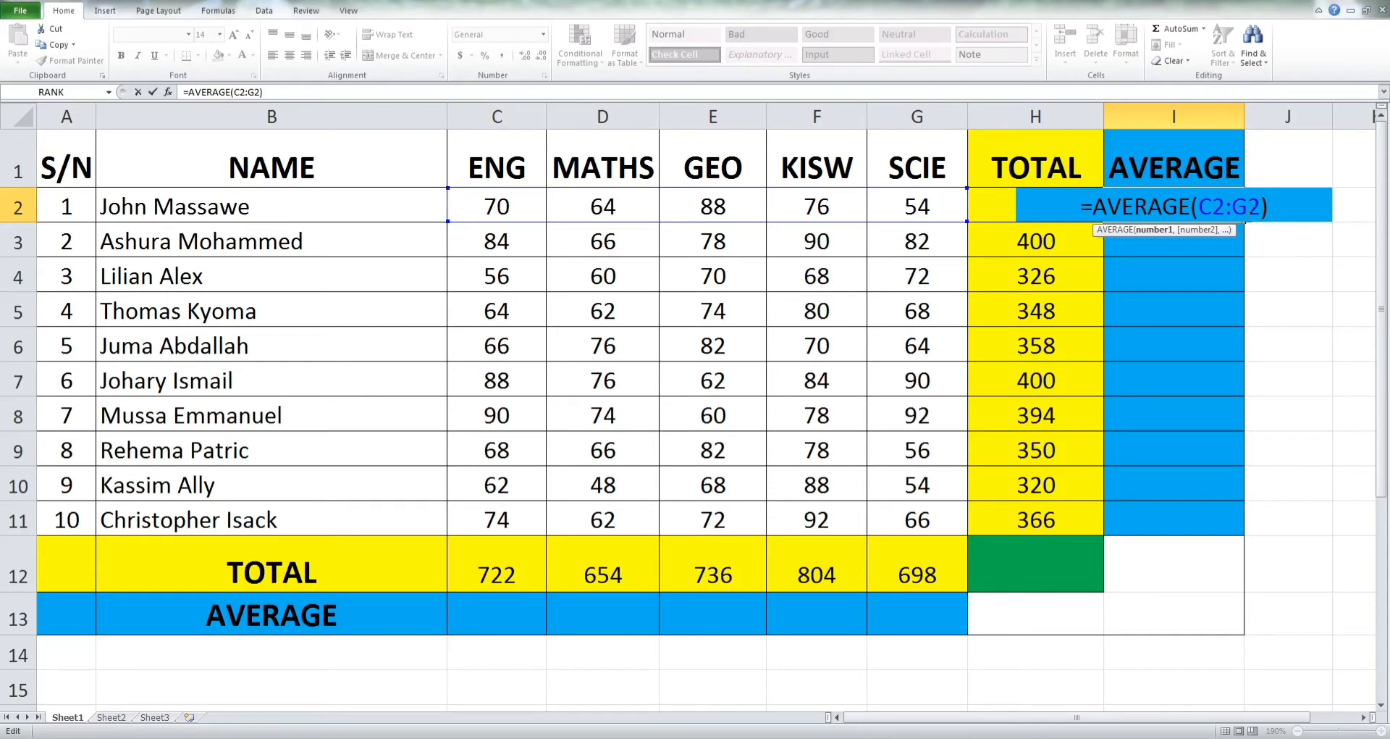
left_click(1295, 219)
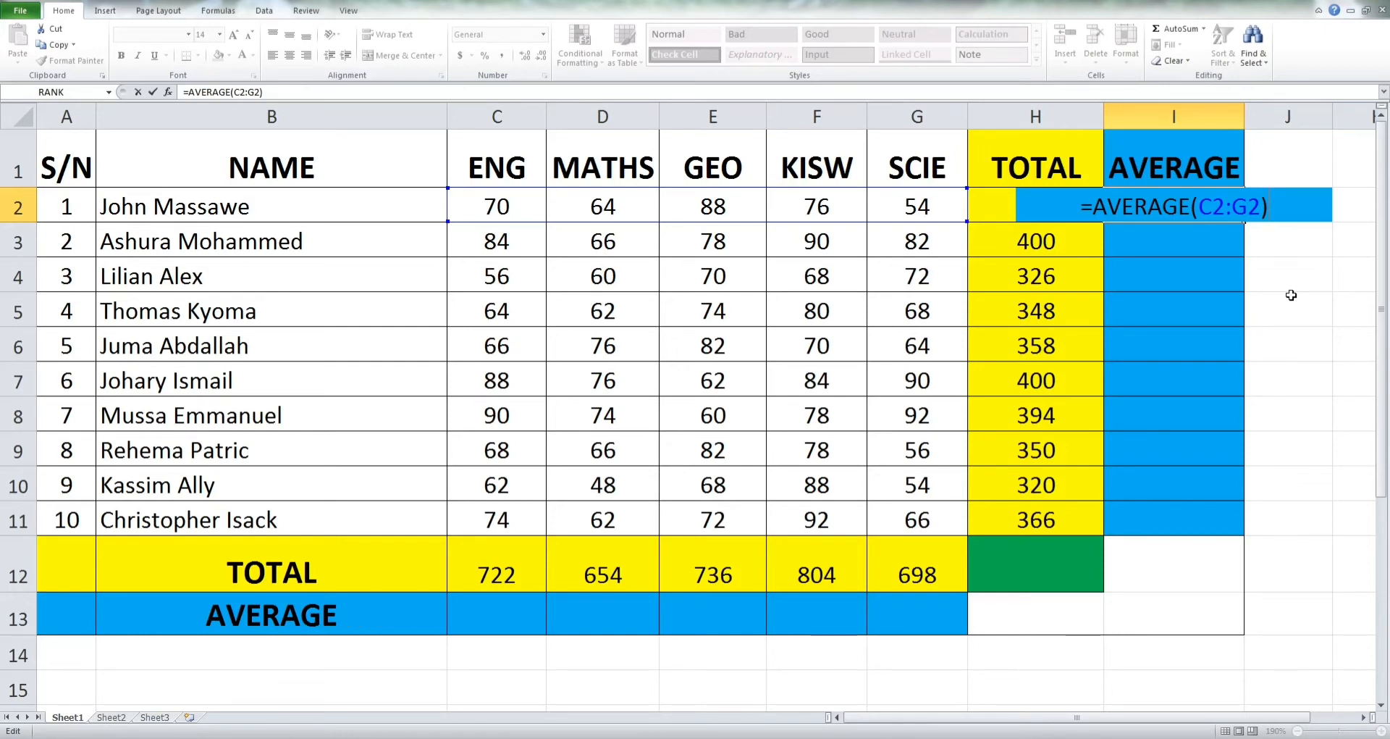
key("Return")
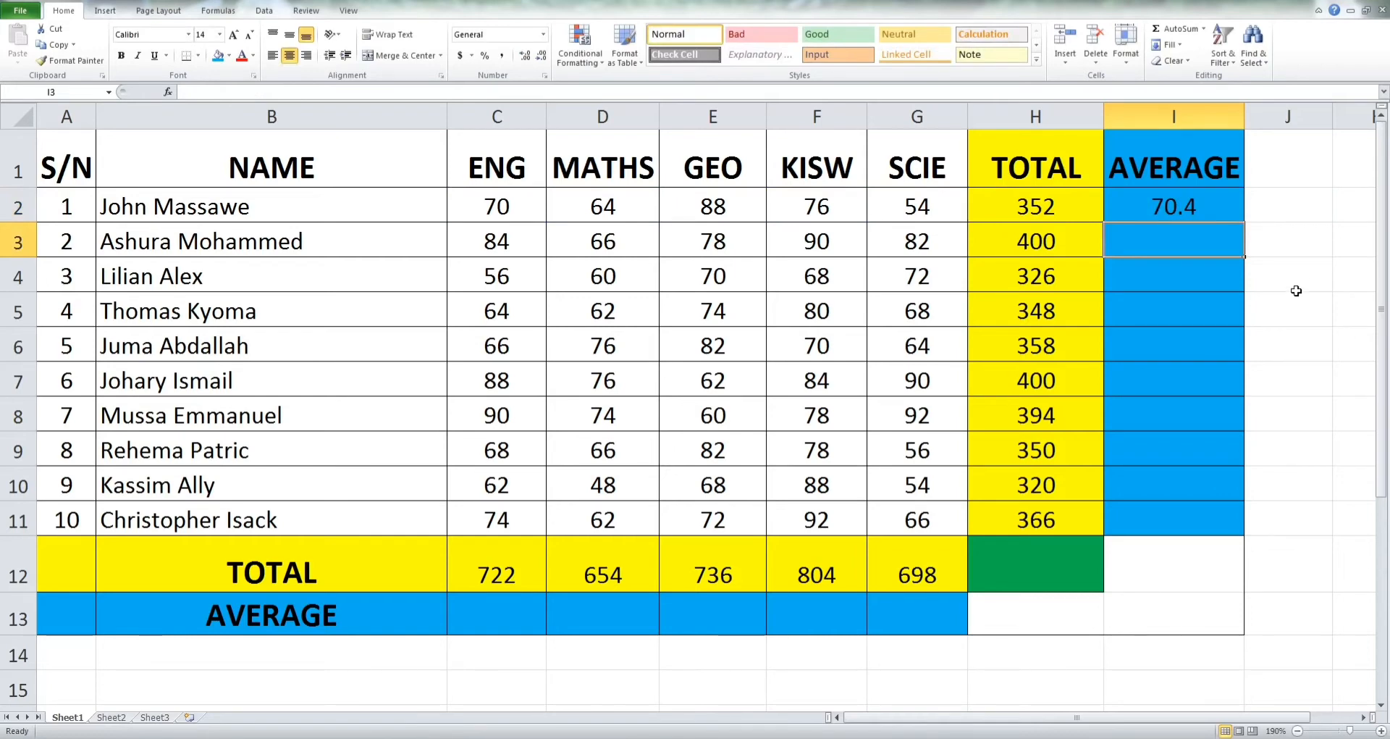
Fill the average formula from I2 down to I11 for the remaining students.
left_click(1217, 211)
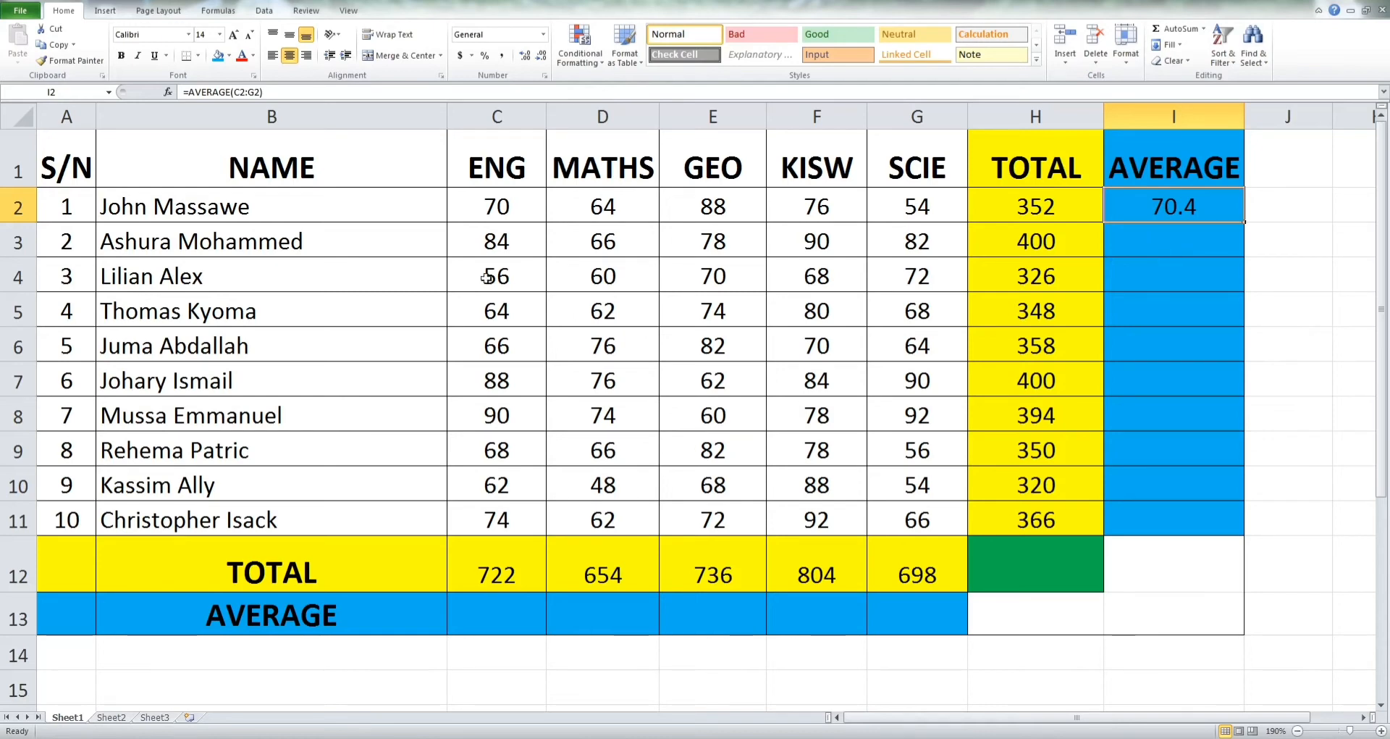
left_click(1146, 246)
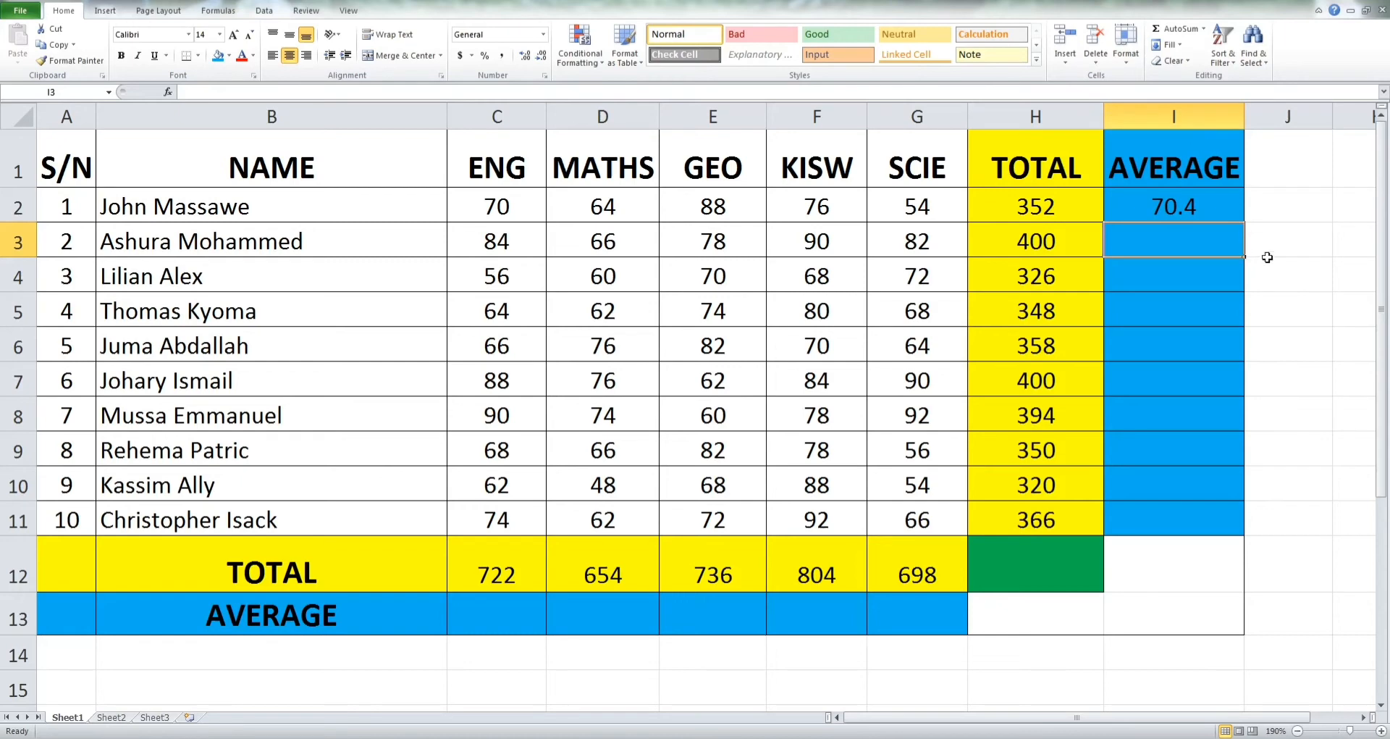
left_click(1219, 209)
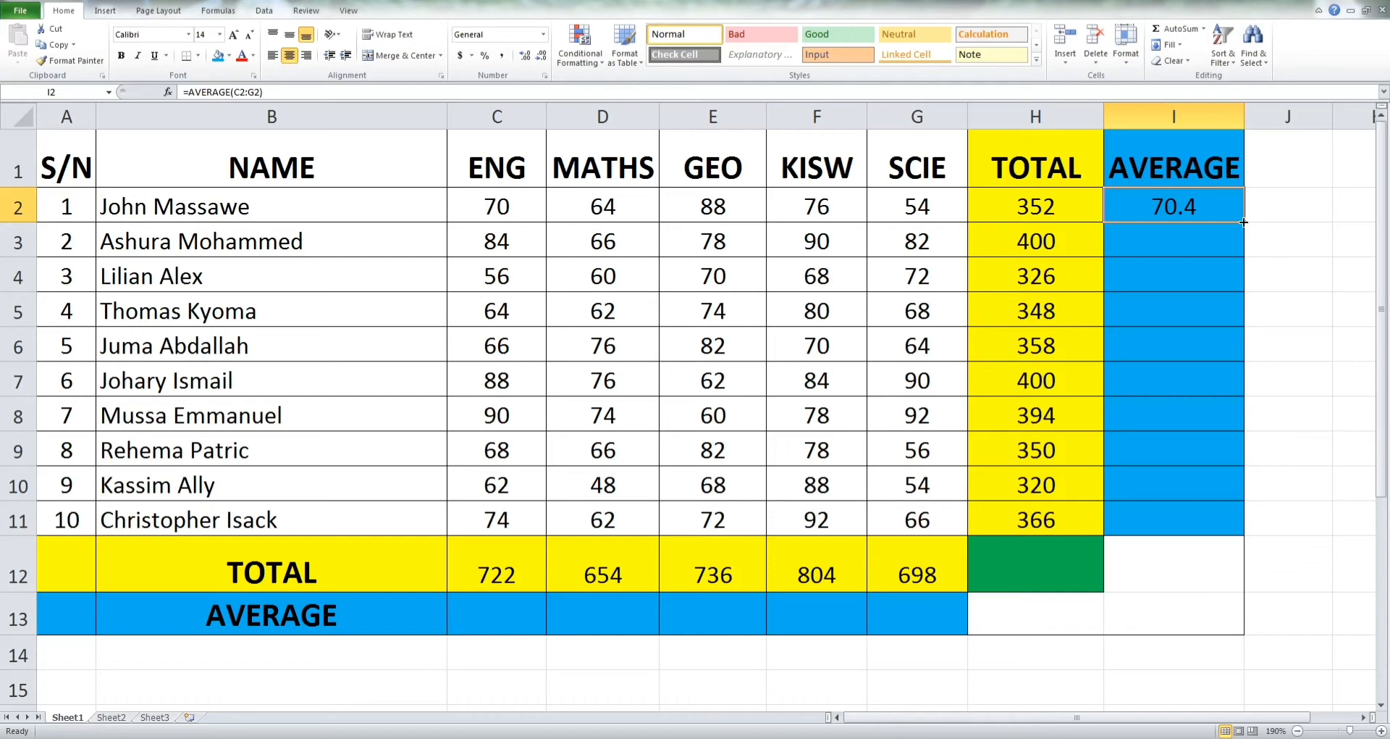
left_click_drag(1244, 222, 1243, 222)
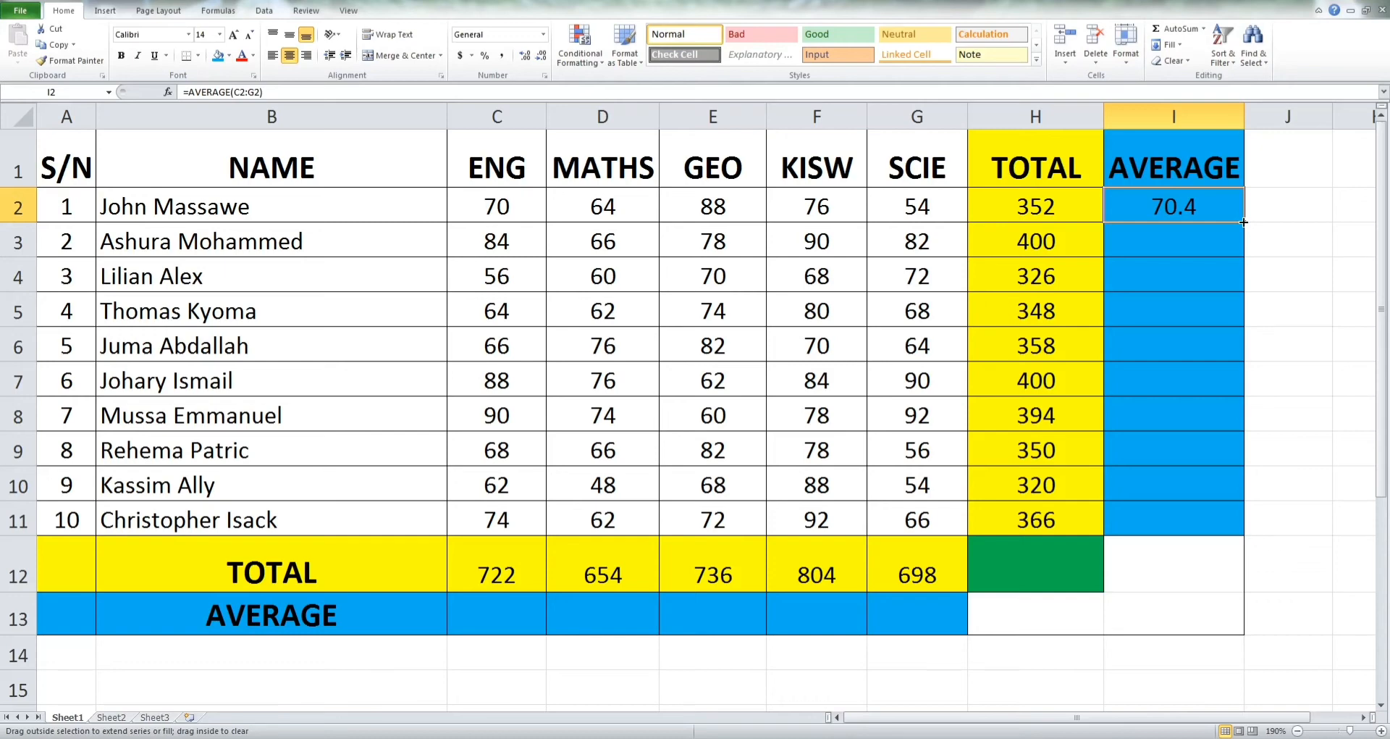
left_click_drag(1243, 221, 1236, 527)
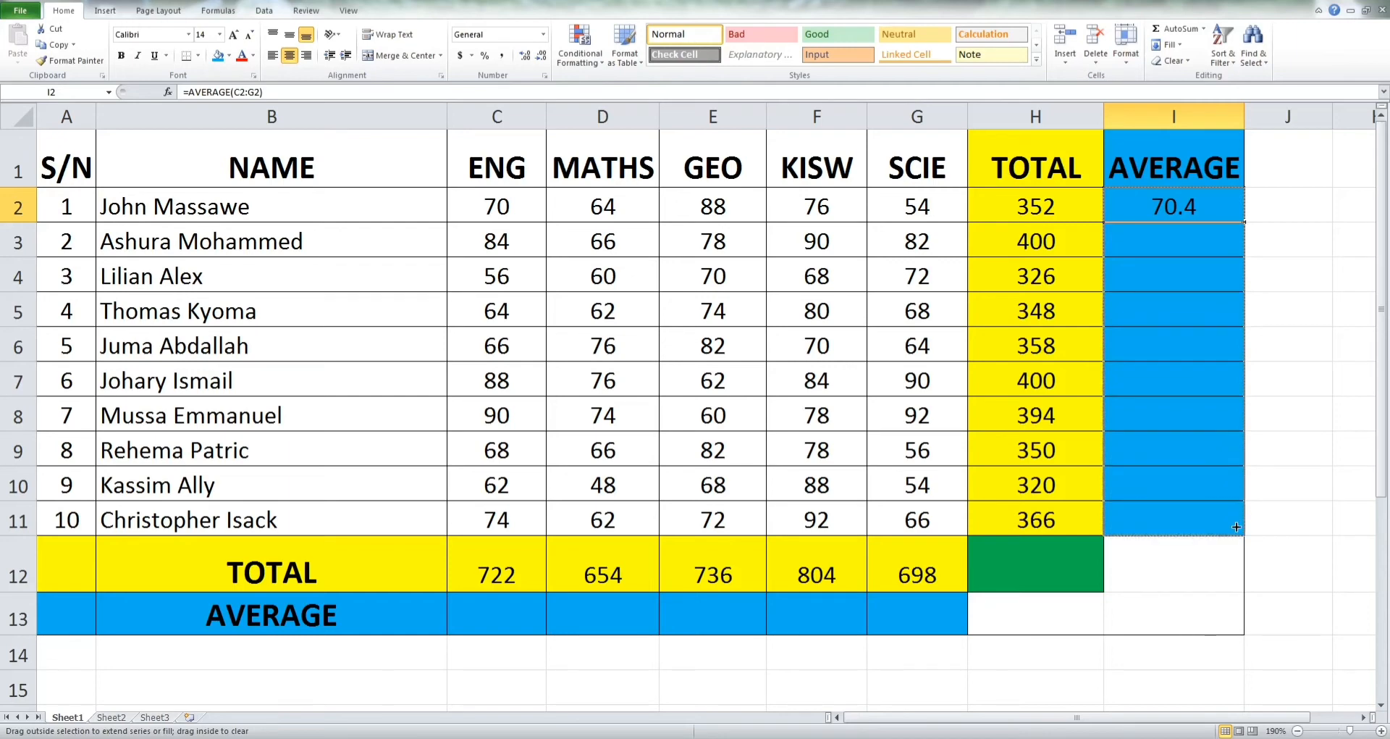
left_click_drag(1236, 526, 1235, 525)
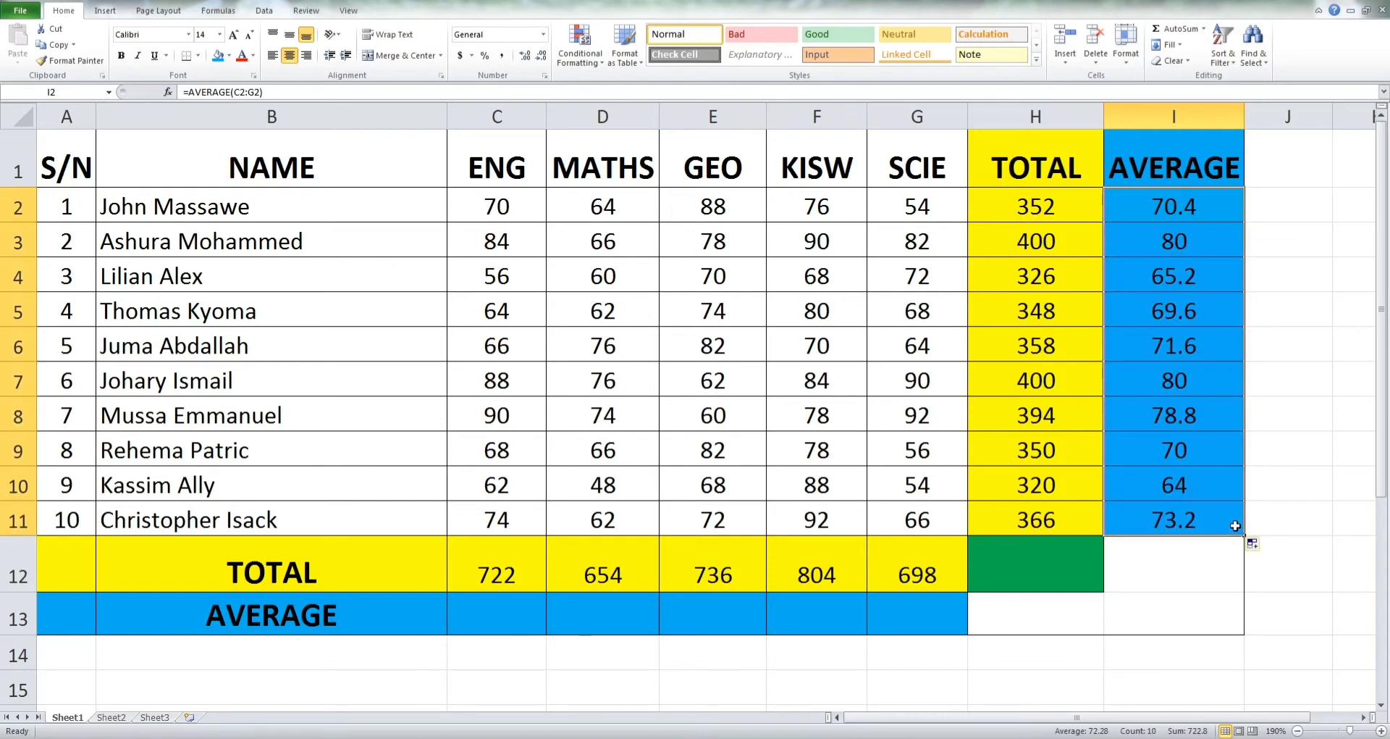
right_click(1235, 526)
key("Escape")
left_click(1304, 571)
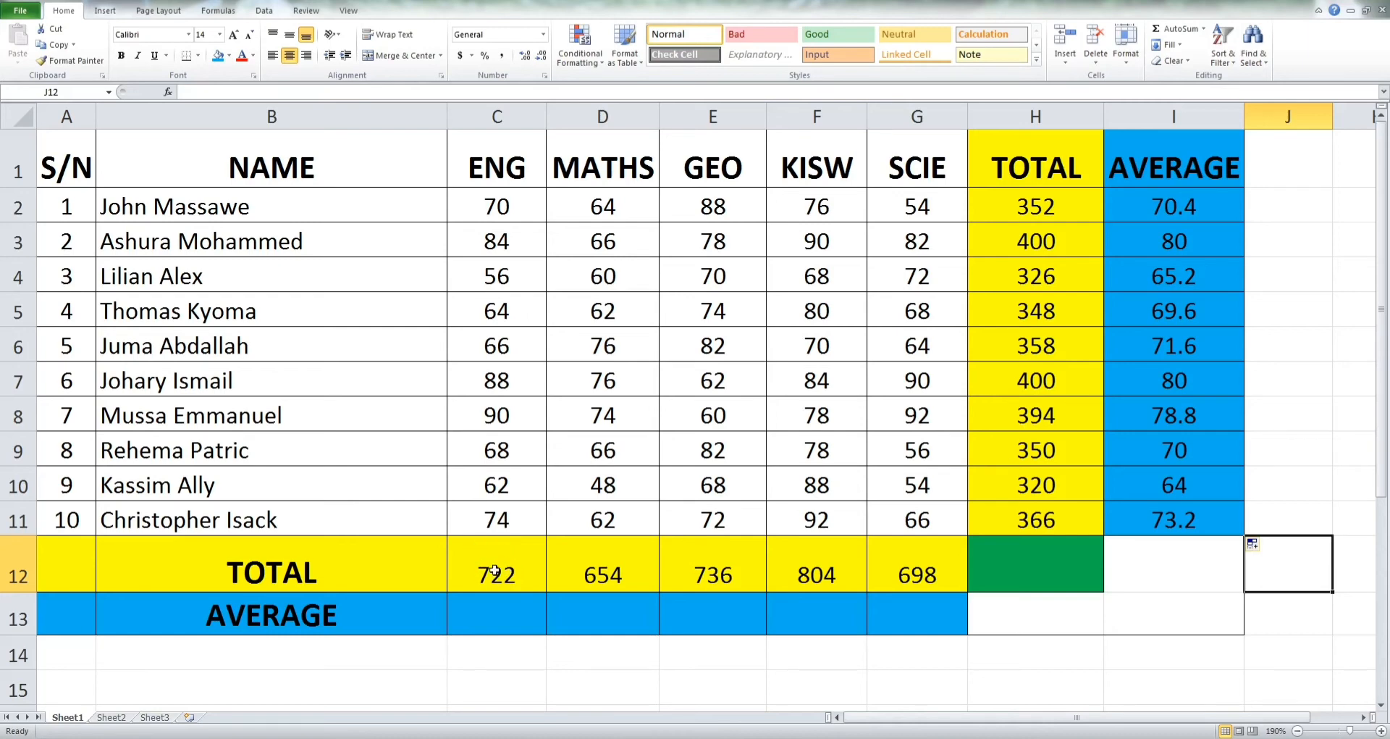
Enter an AVERAGE formula in cell C13 for the ENG marks with the range C2:C11, leaving the TOTAL row out.
left_click(502, 615)
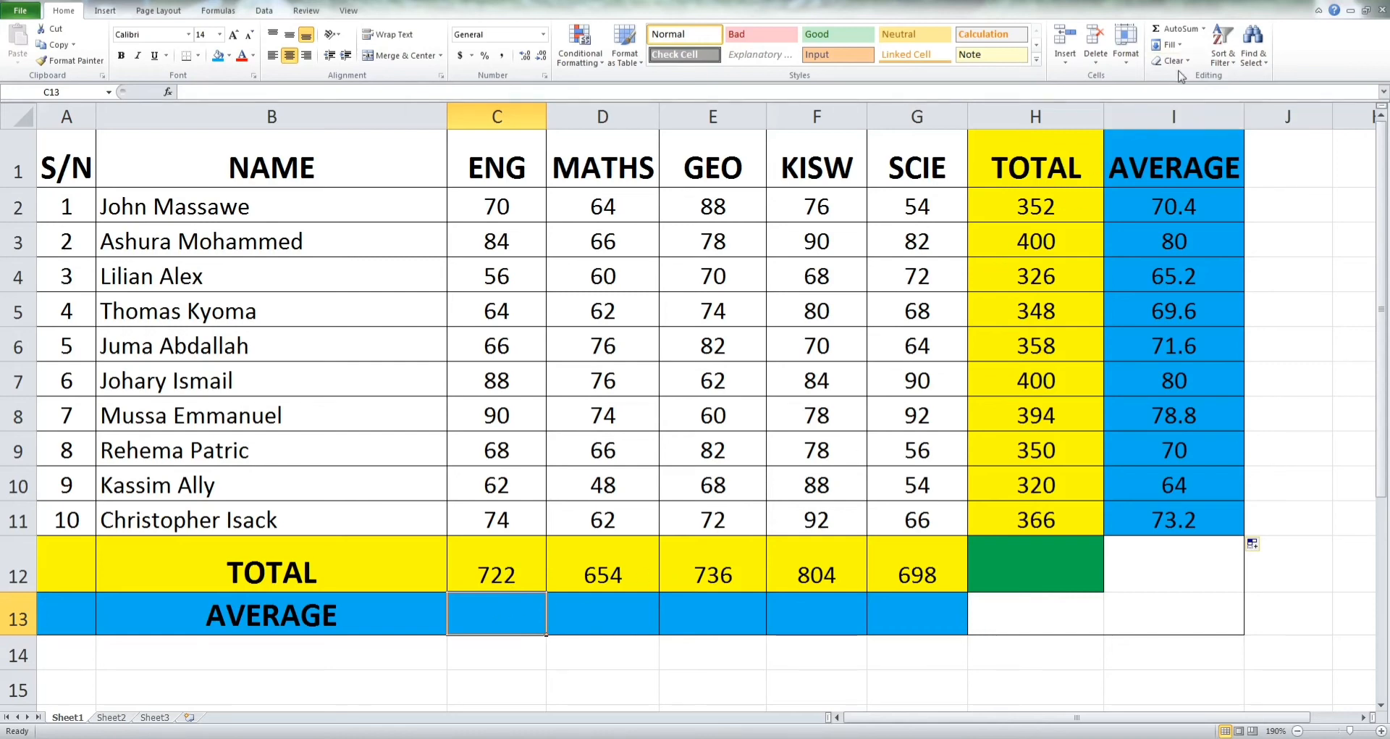
left_click(1205, 30)
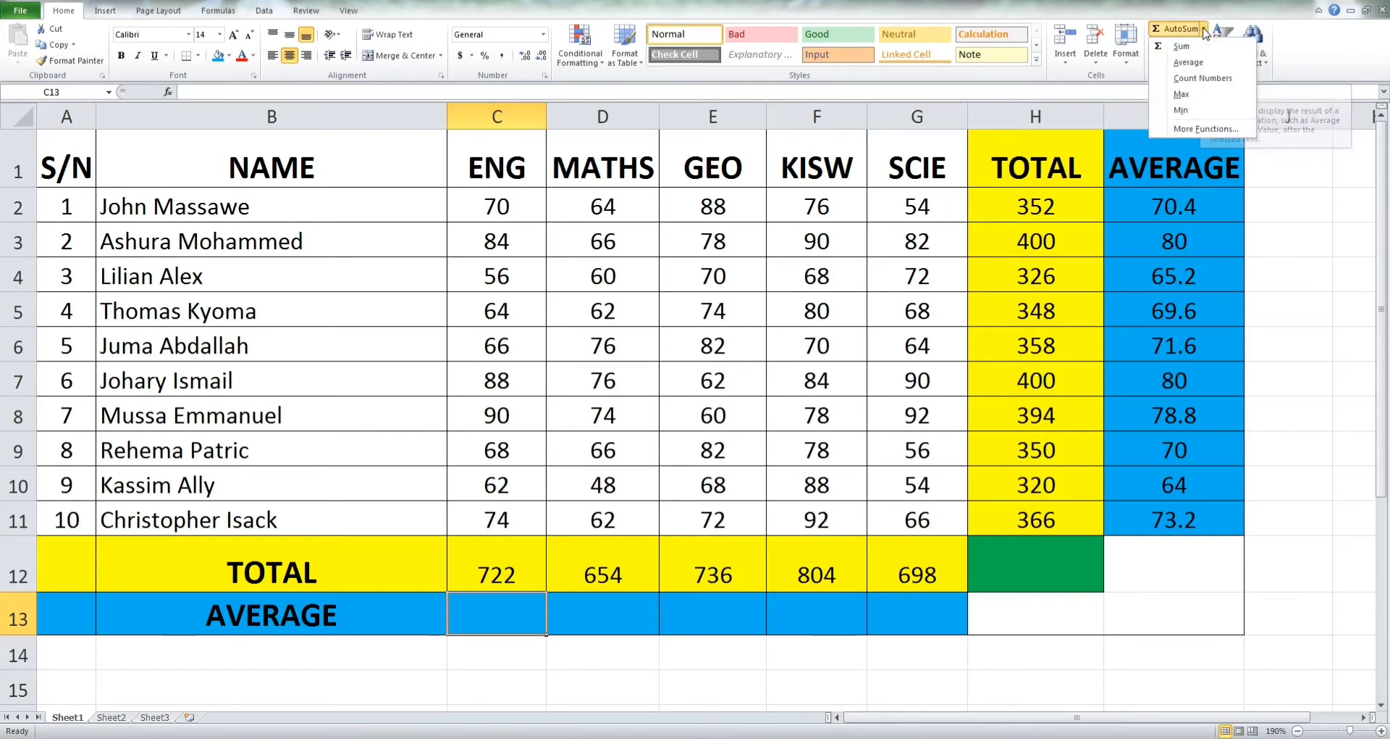
left_click(1191, 63)
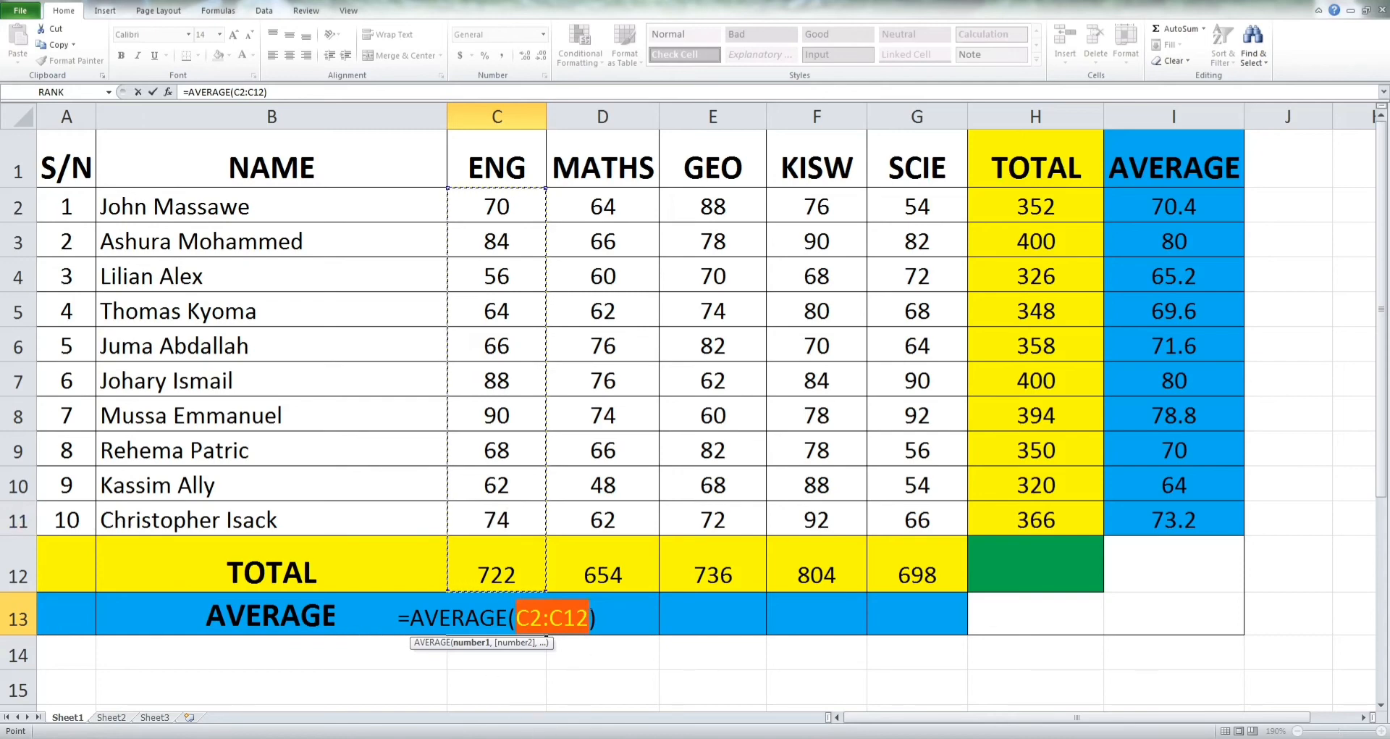
key("F2")
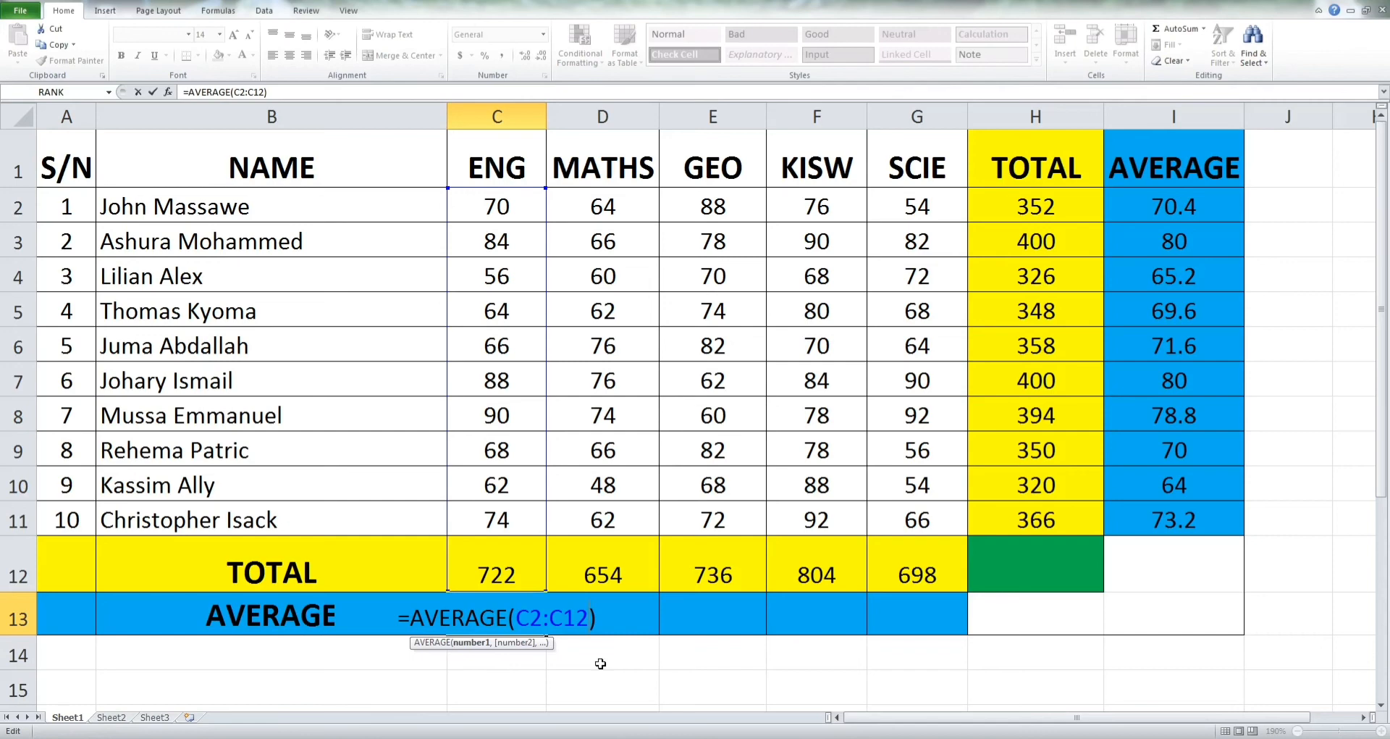
key("BackSpace")
key("BackSpace")
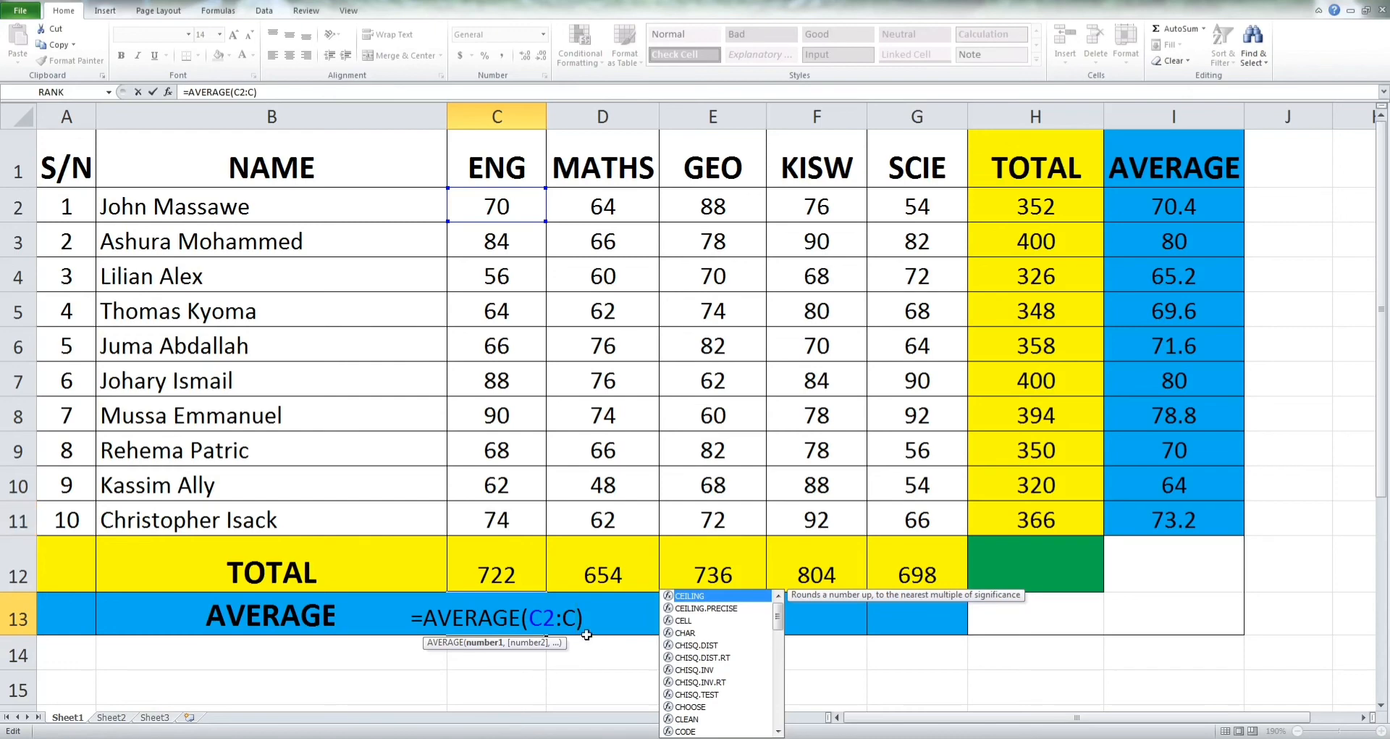
type("11")
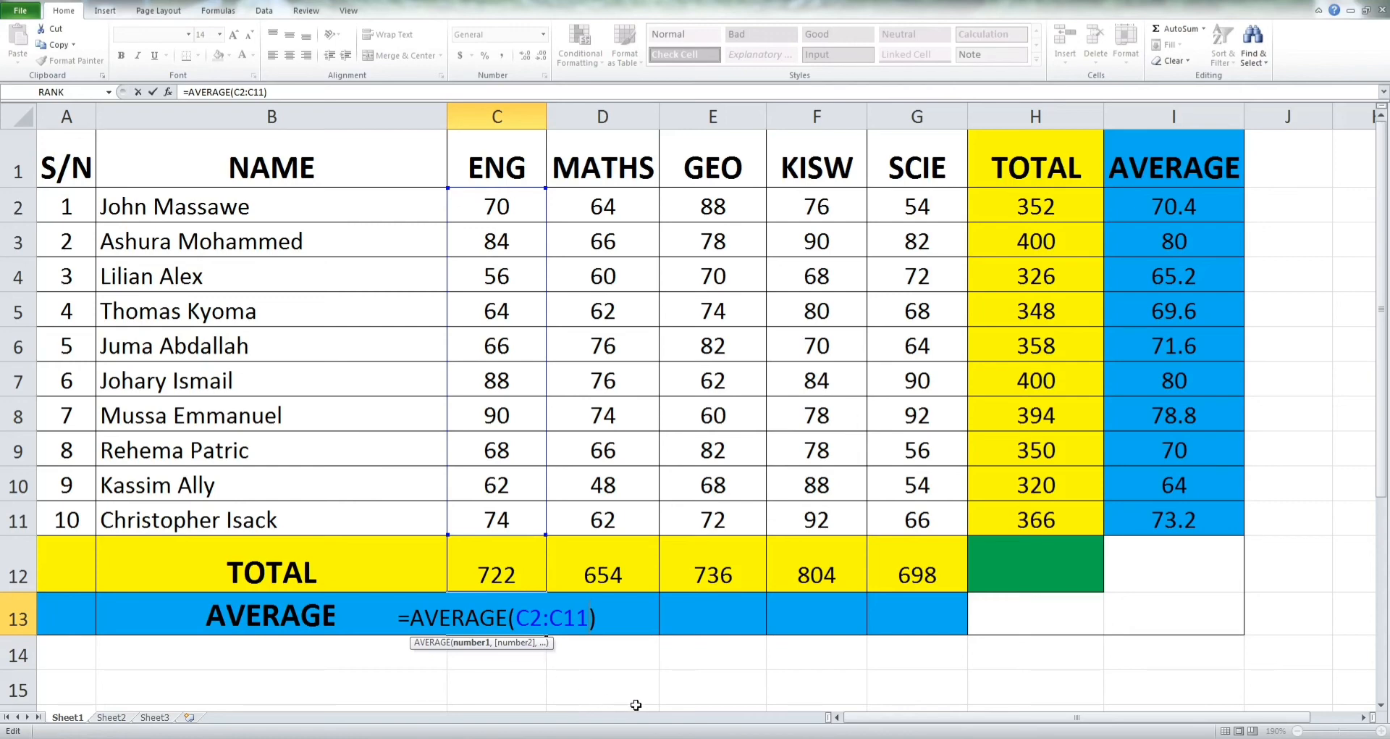
key("Right")
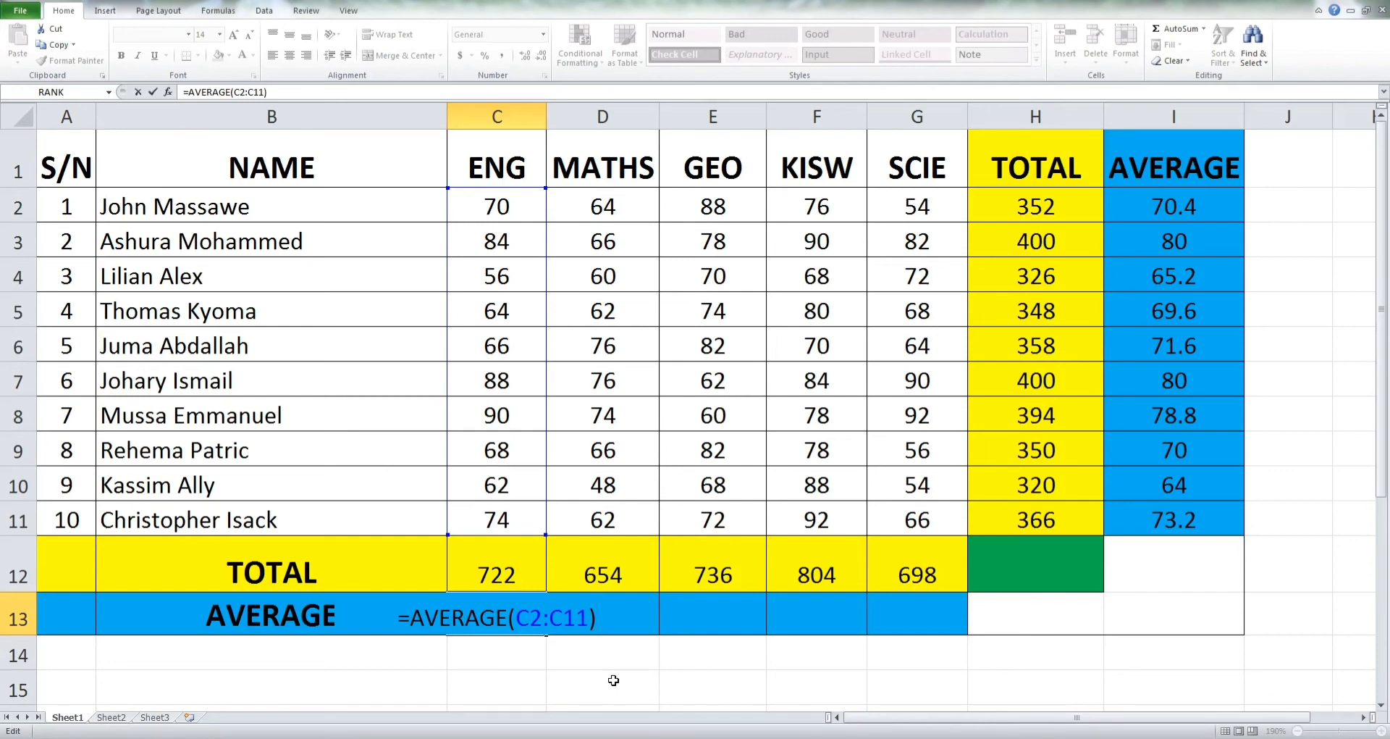
key("Return")
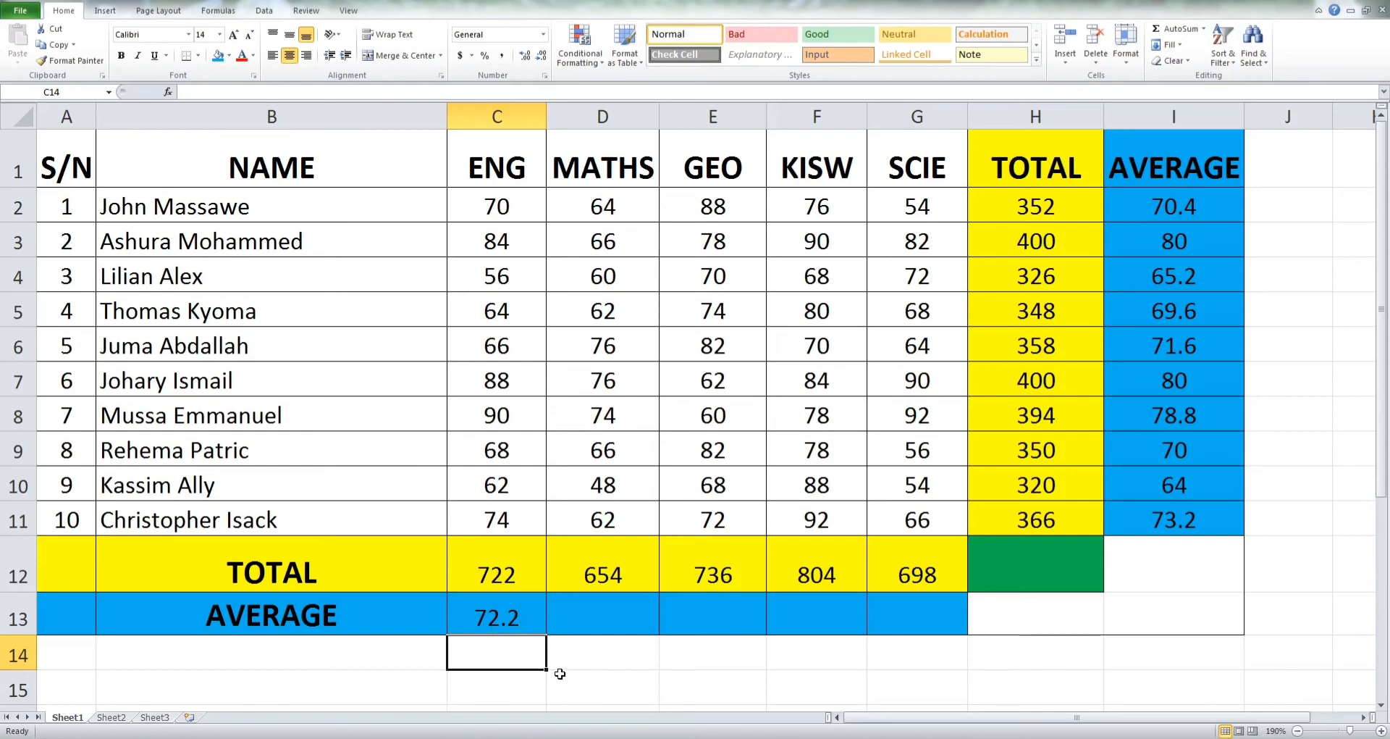
Fill the ENG average formula from C13 across the MATHS and GEO columns to E13.
left_click(502, 609)
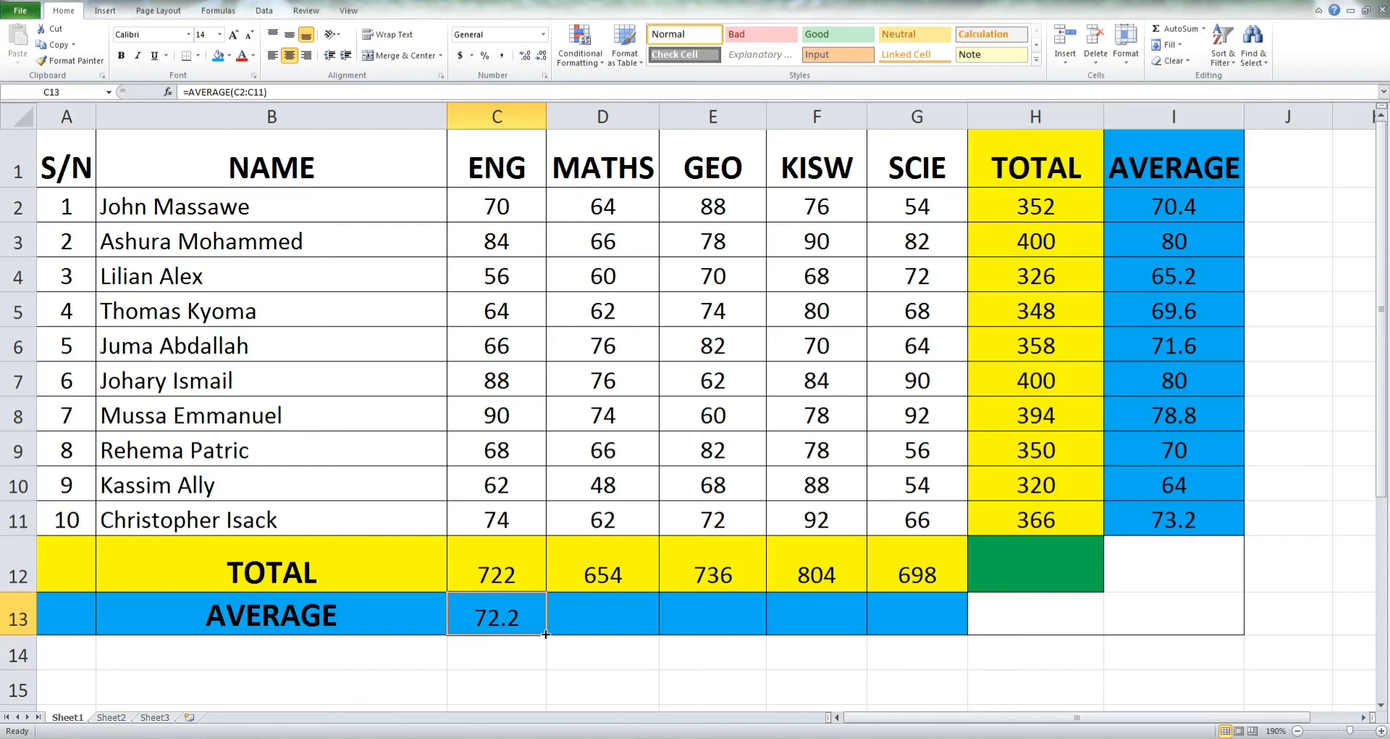
left_click_drag(546, 634, 756, 623)
right_click(809, 624)
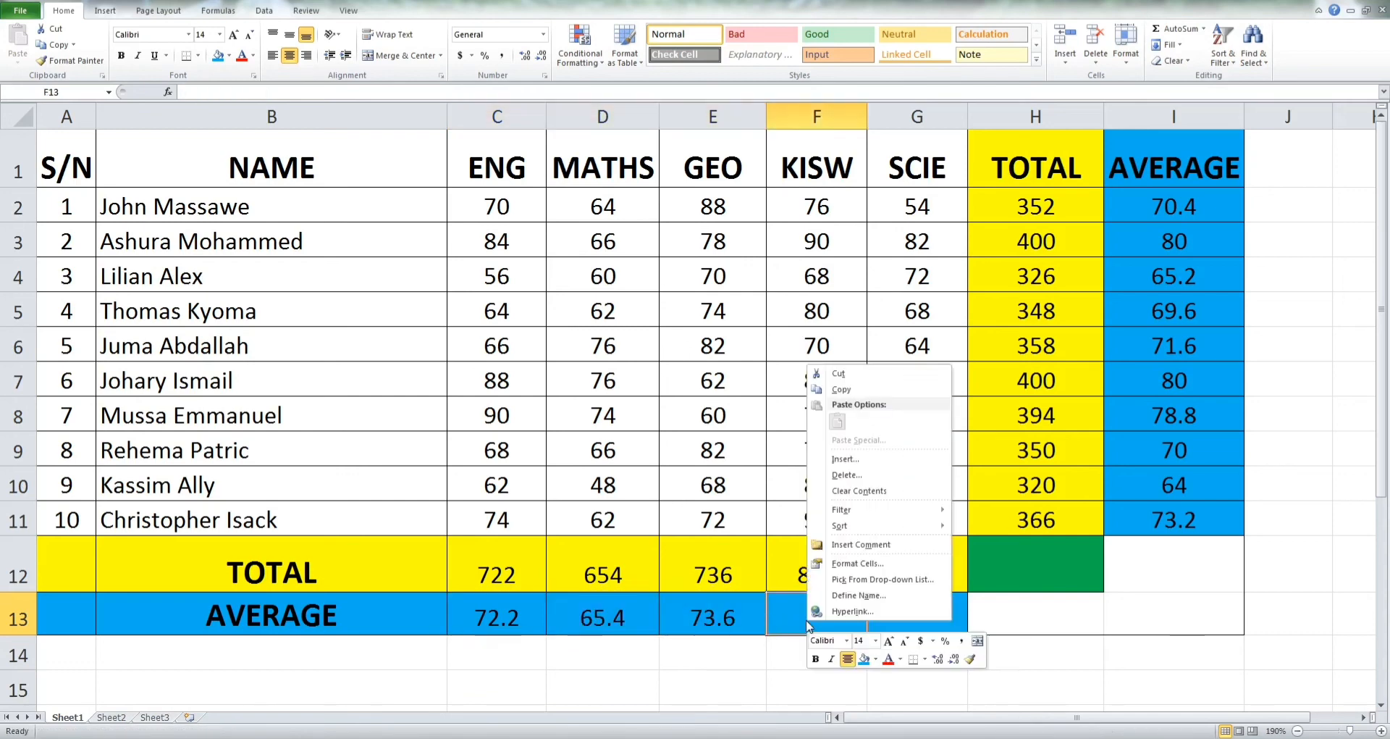
right_click(772, 629)
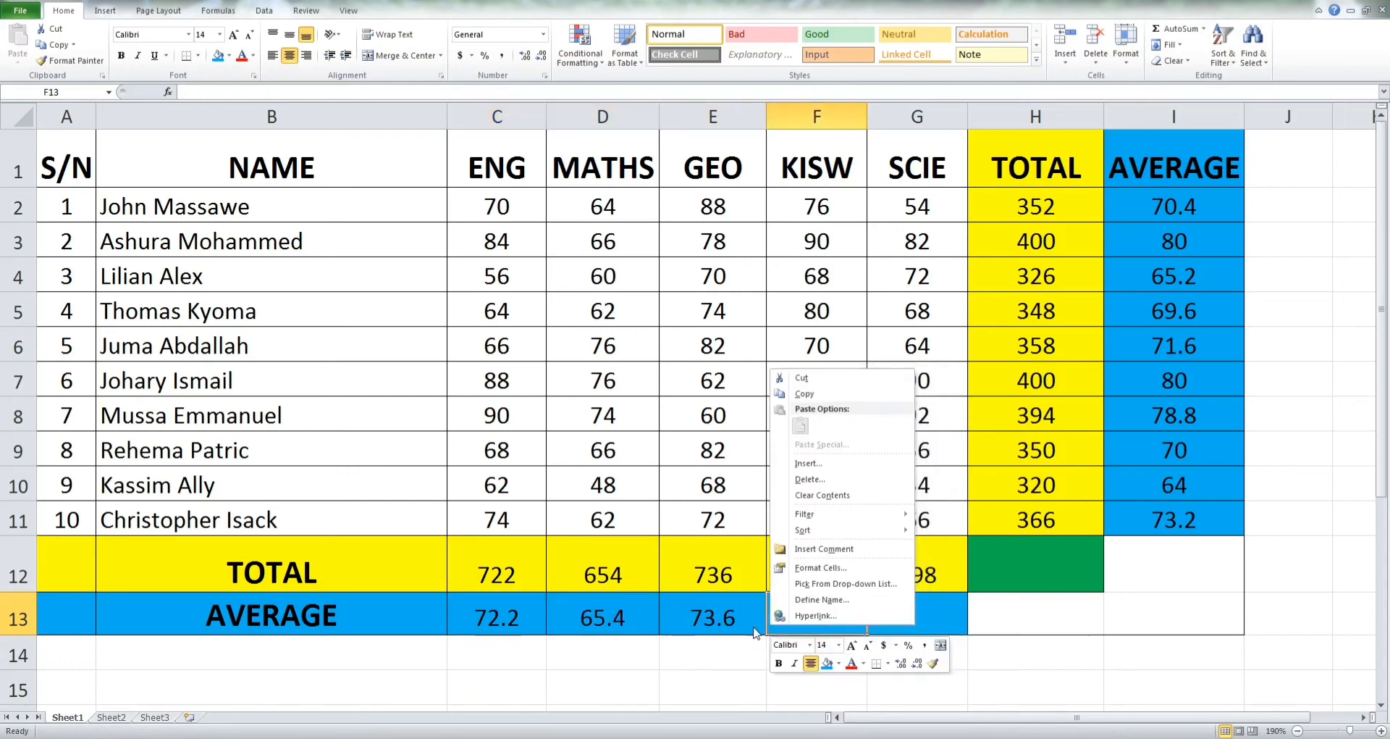
key("Escape")
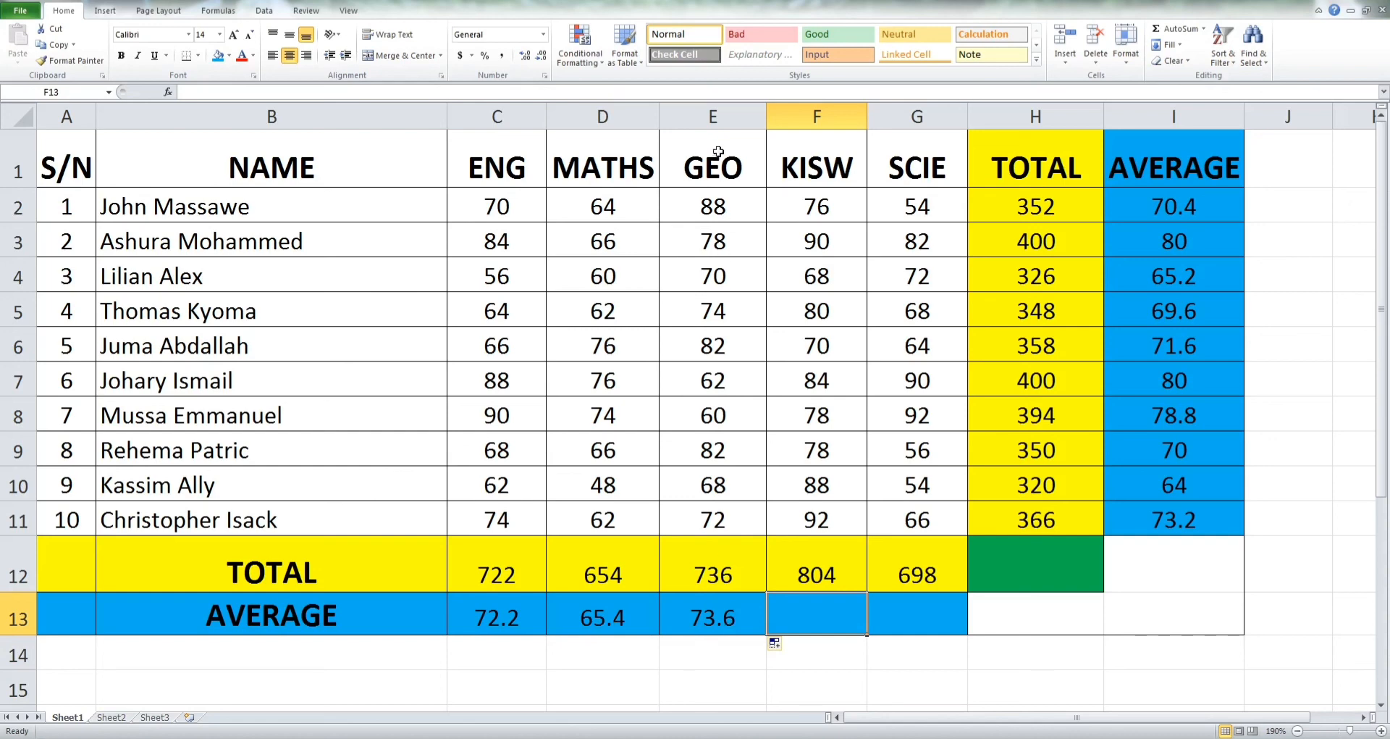
Extend the average formula from E13 across the KISW and SCIE columns to G13.
left_click(735, 617)
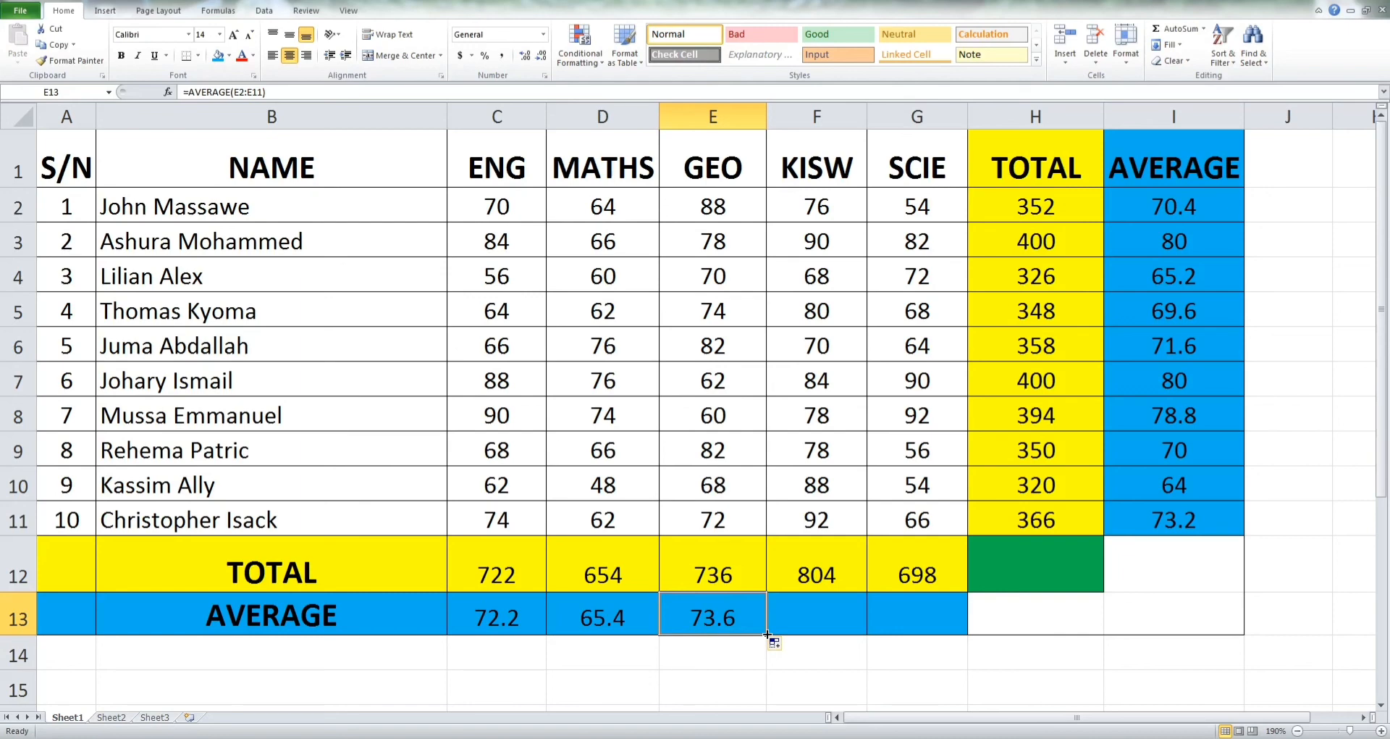
left_click_drag(767, 635, 924, 622)
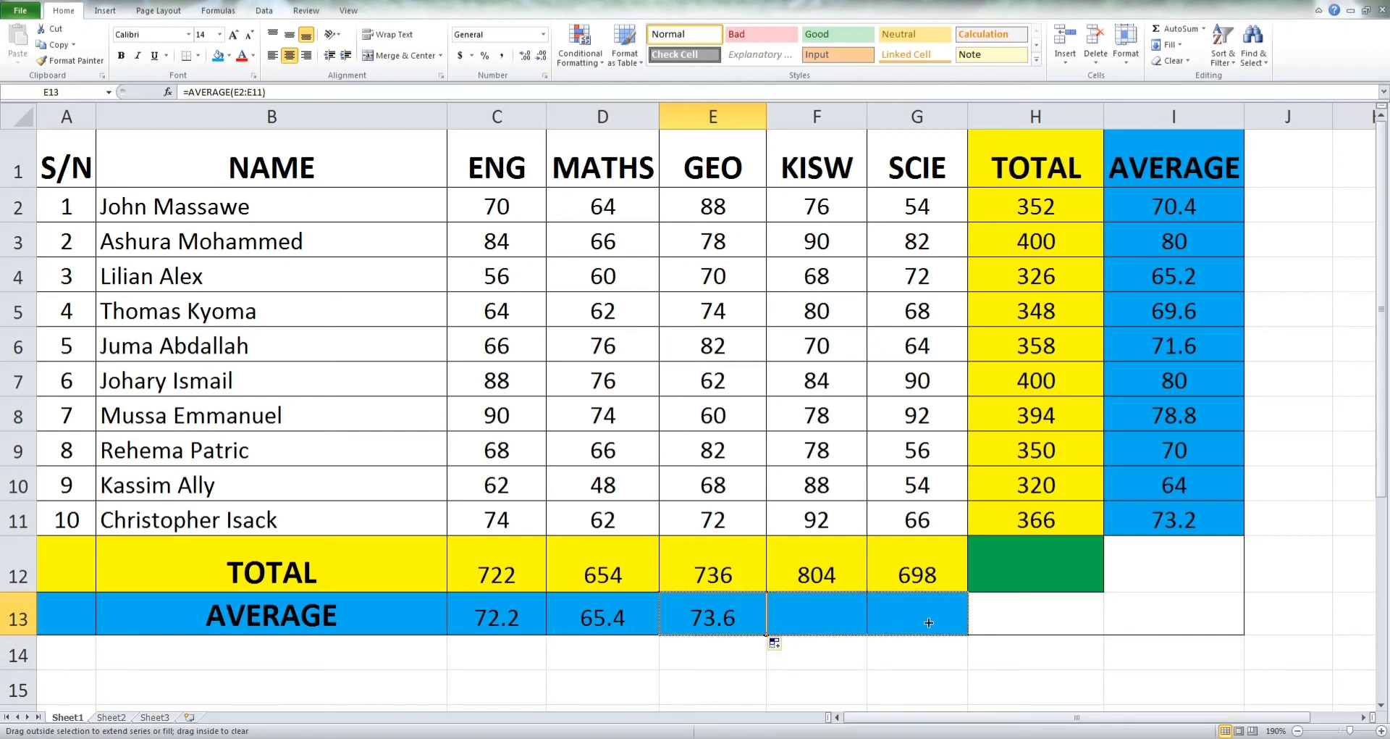
left_click_drag(929, 622, 929, 623)
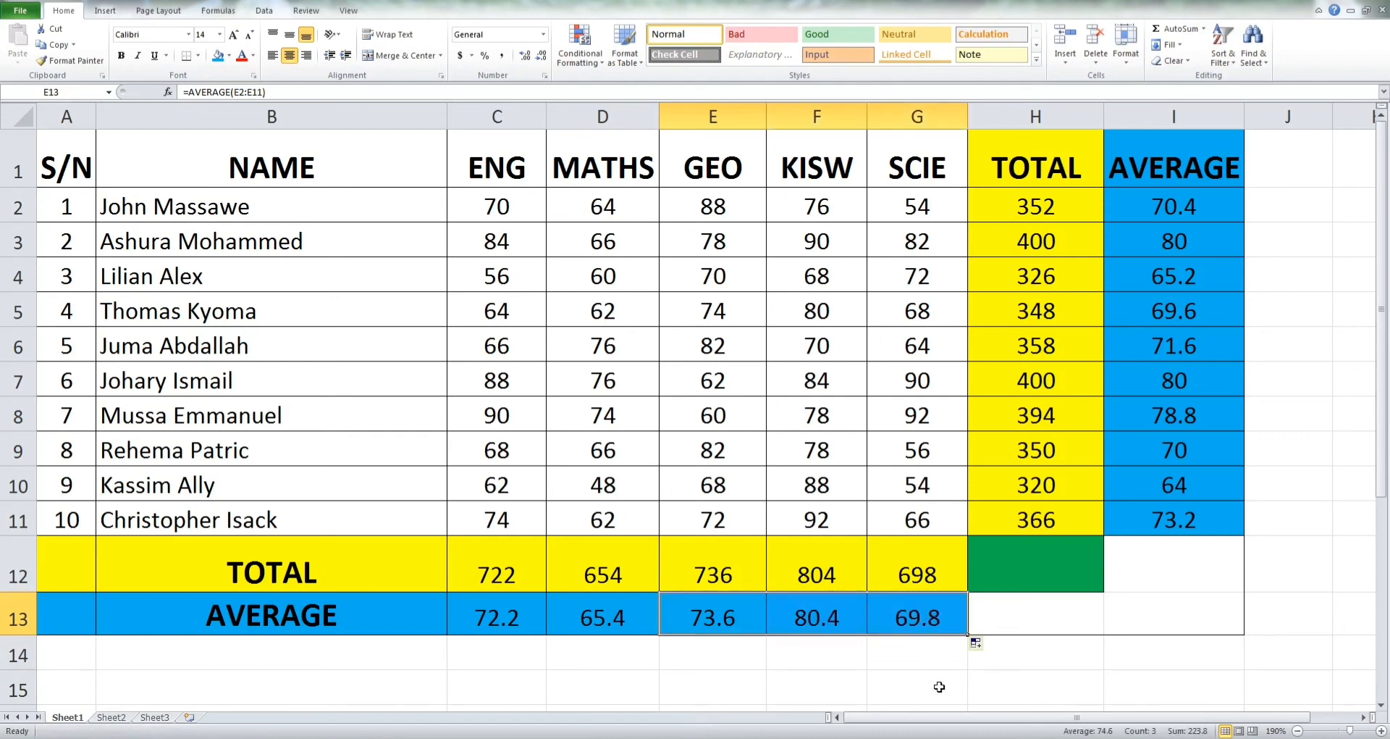